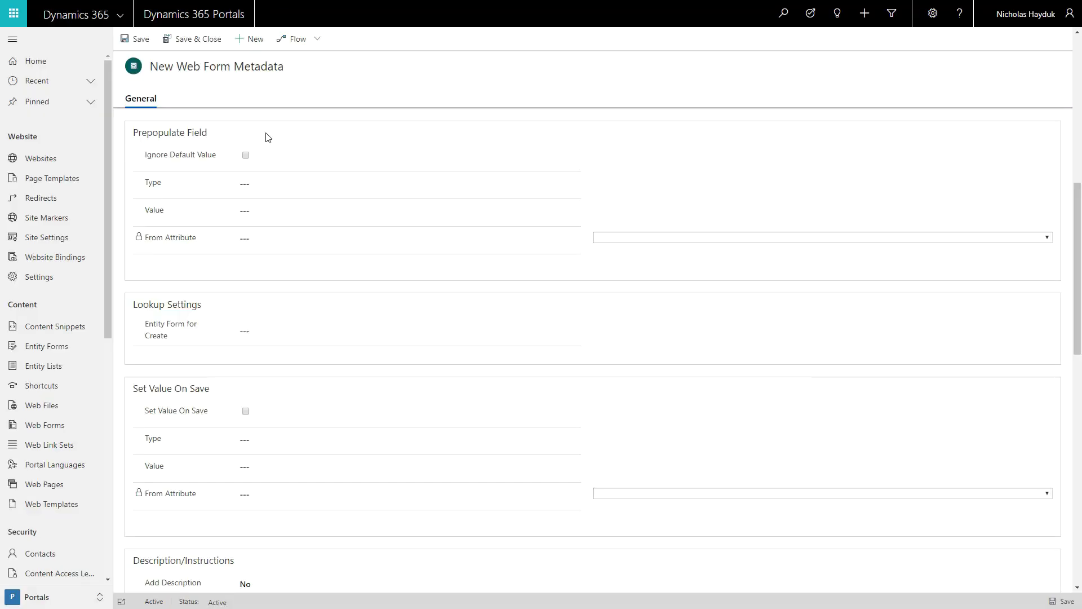
click(246, 156)
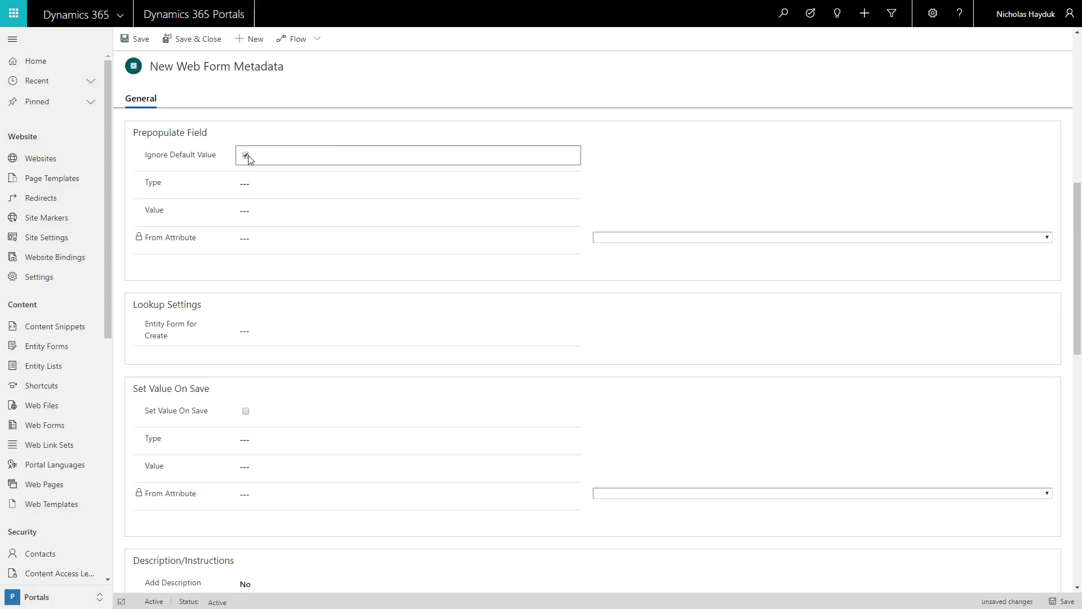
click(246, 155)
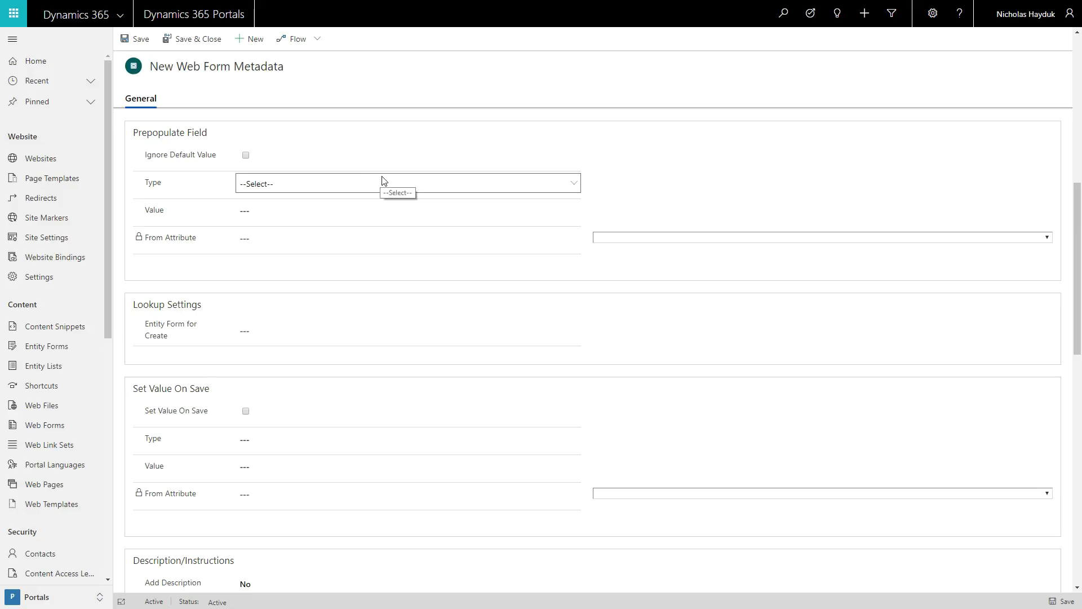
click(383, 180)
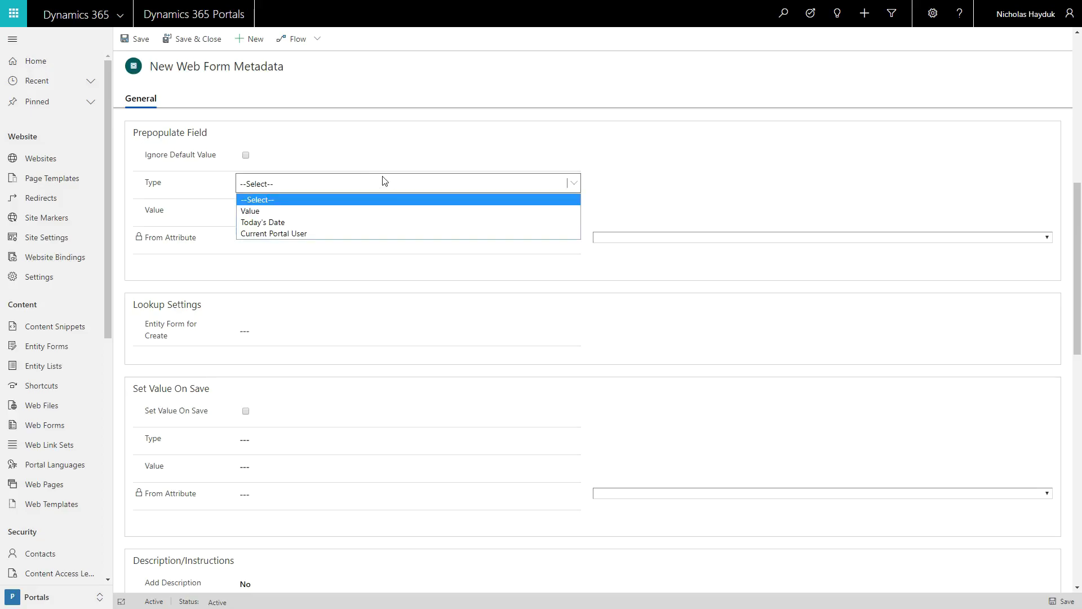
click(382, 210)
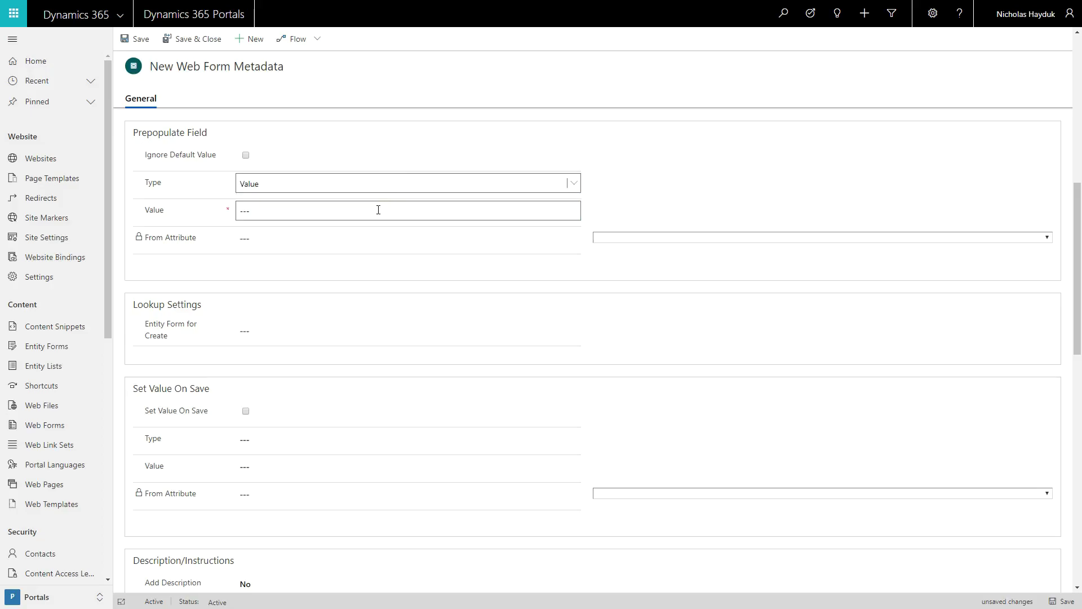
click(355, 190)
click(351, 223)
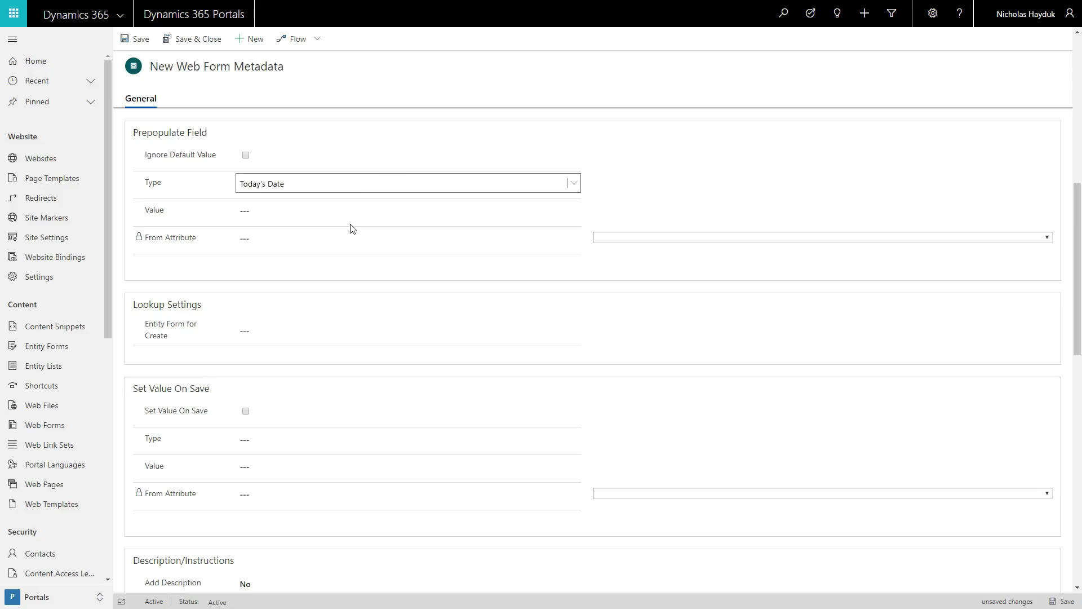
click(353, 186)
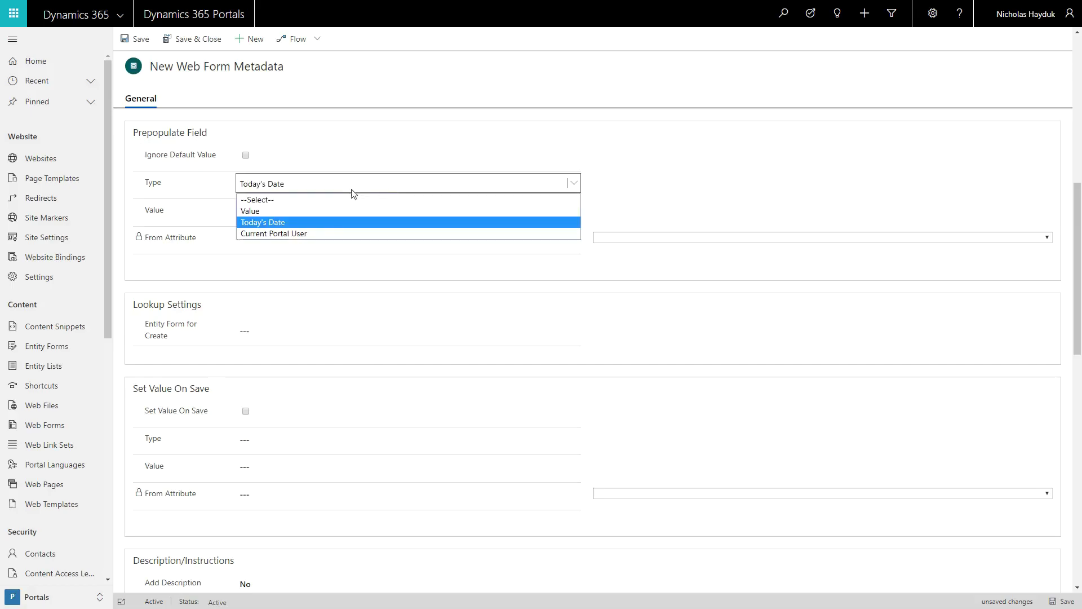
click(352, 234)
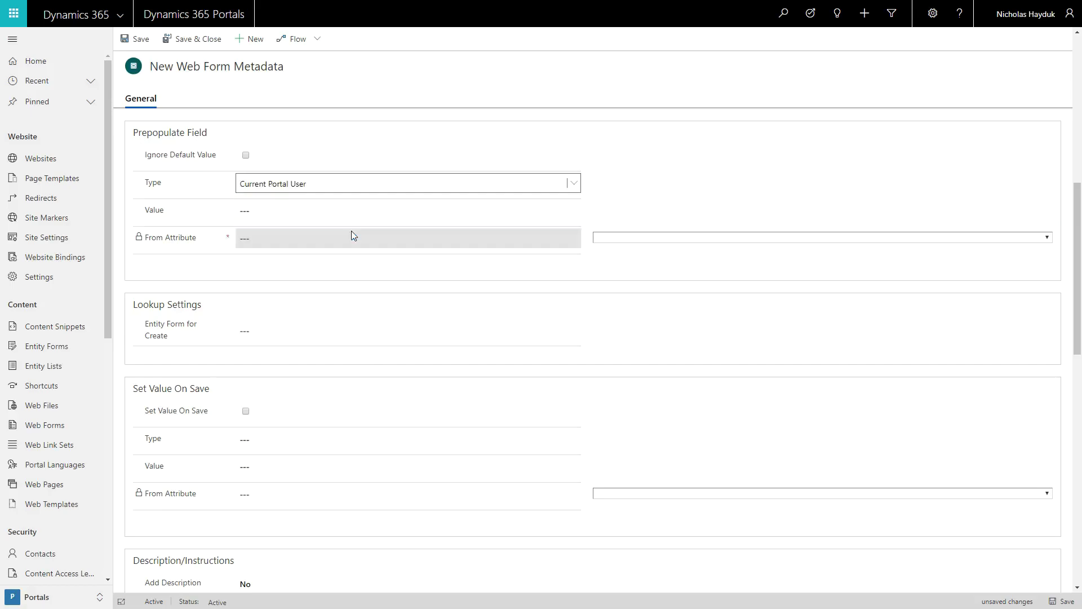
click(641, 241)
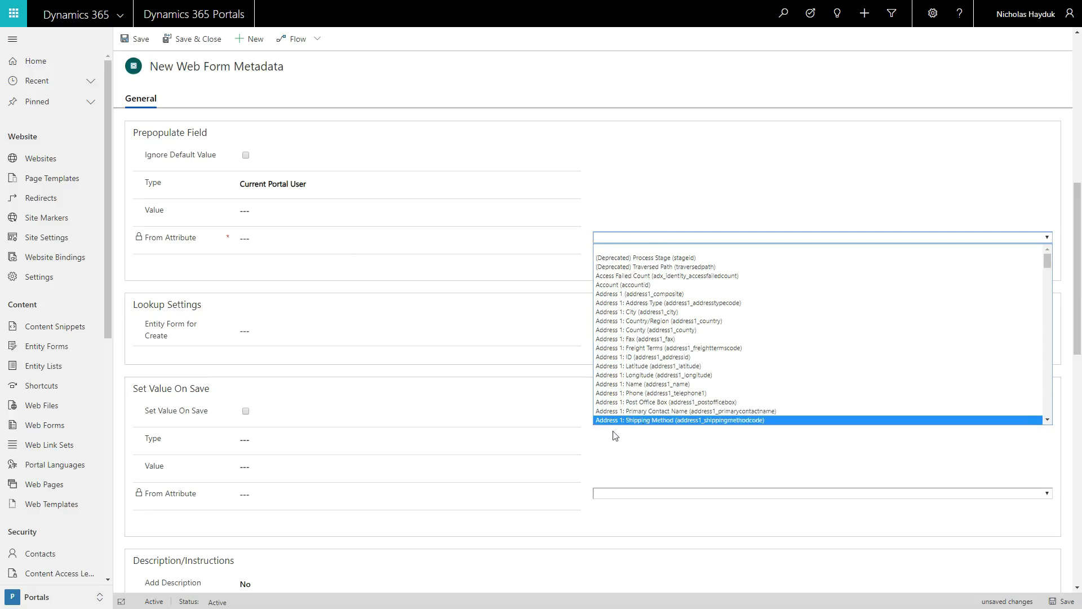
click(549, 380)
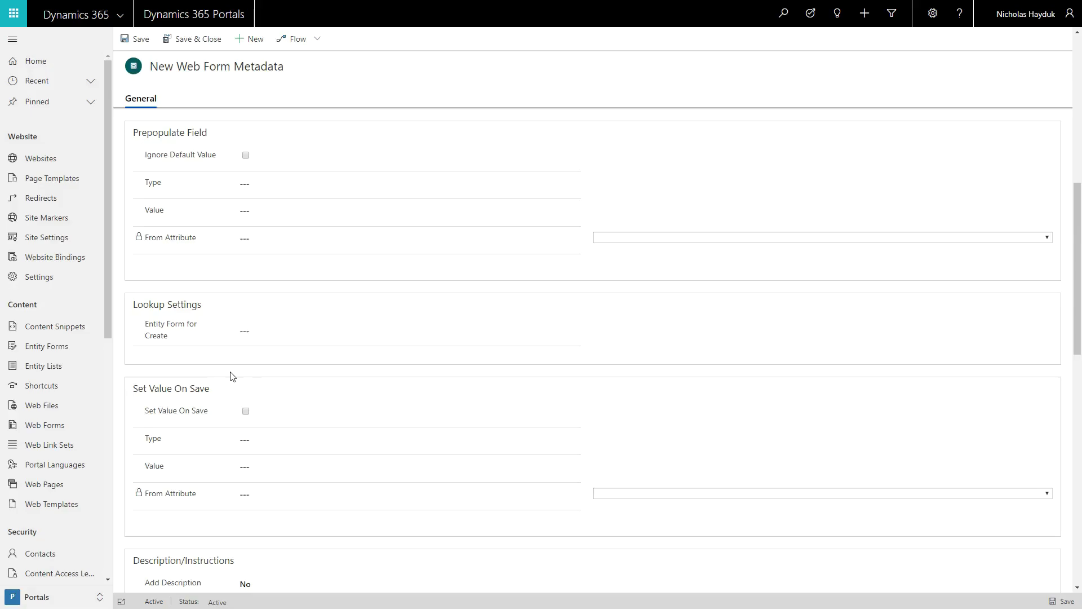
Step: Enable Set Value On Save, review its Type choices, then submit the portal Web Form
click(246, 411)
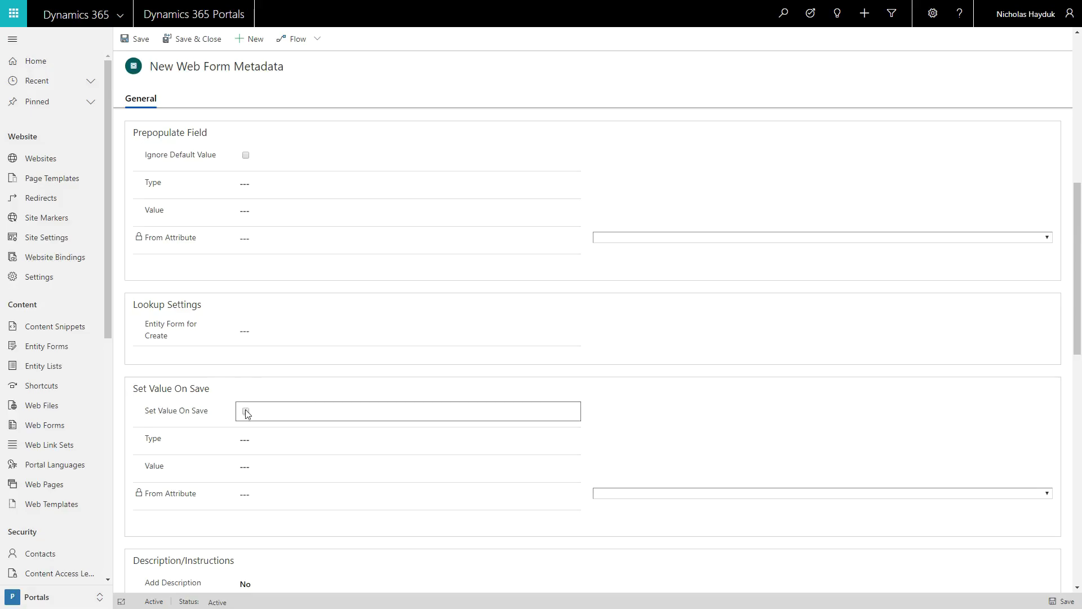
click(367, 445)
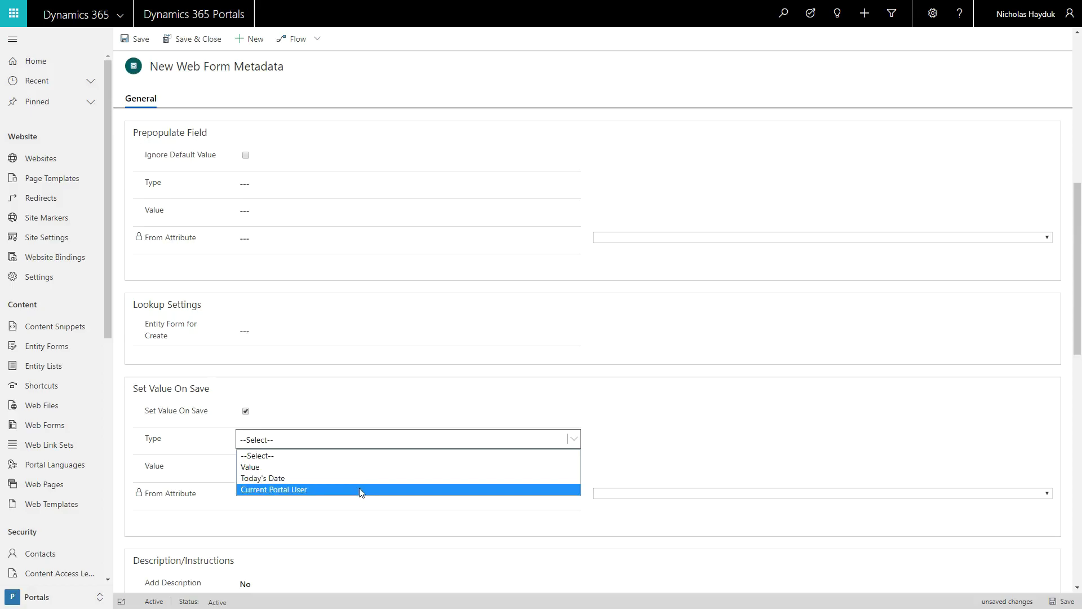
click(359, 525)
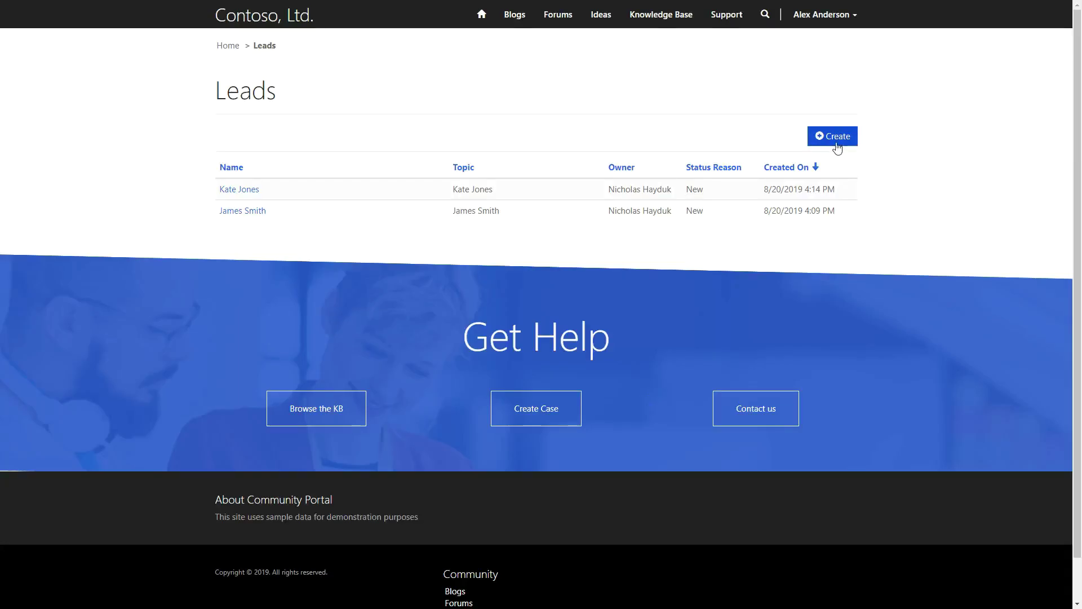
click(836, 146)
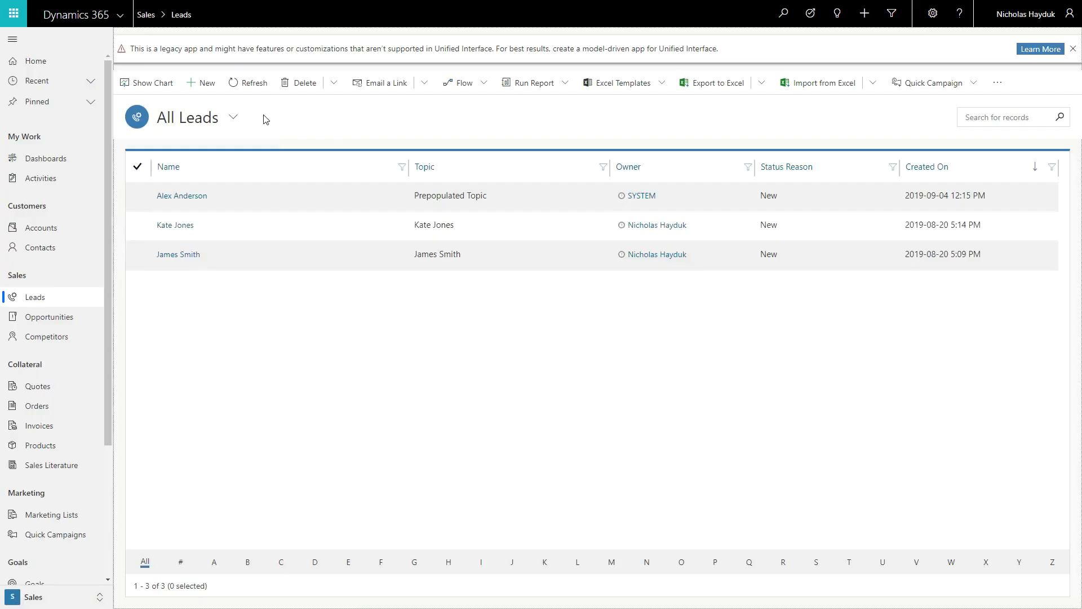
Step: Select the newest portal-created 'Prepopulated Topic' lead in All Leads
click(266, 197)
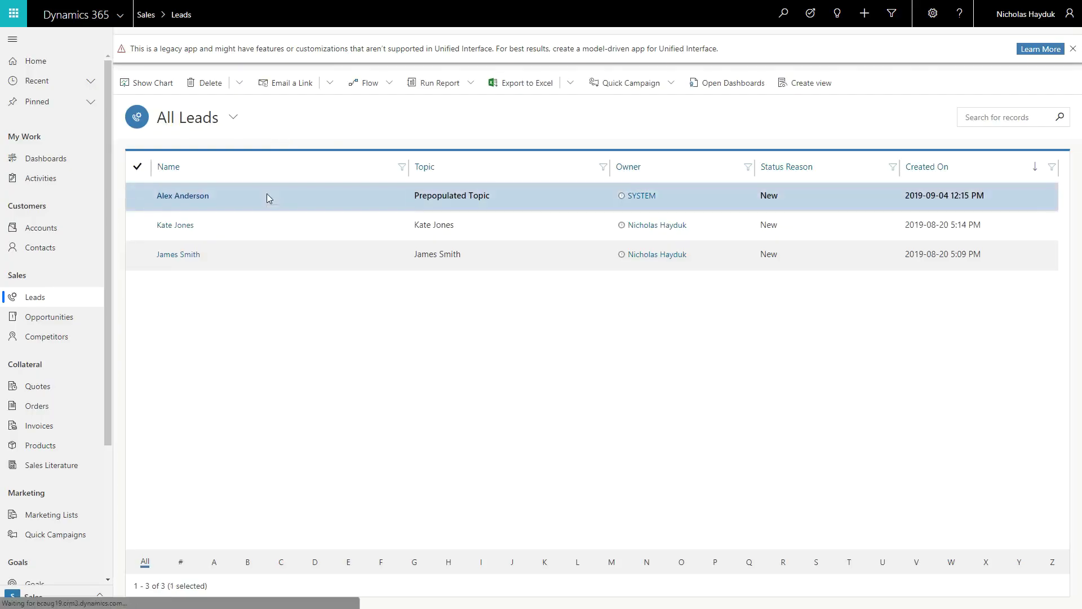